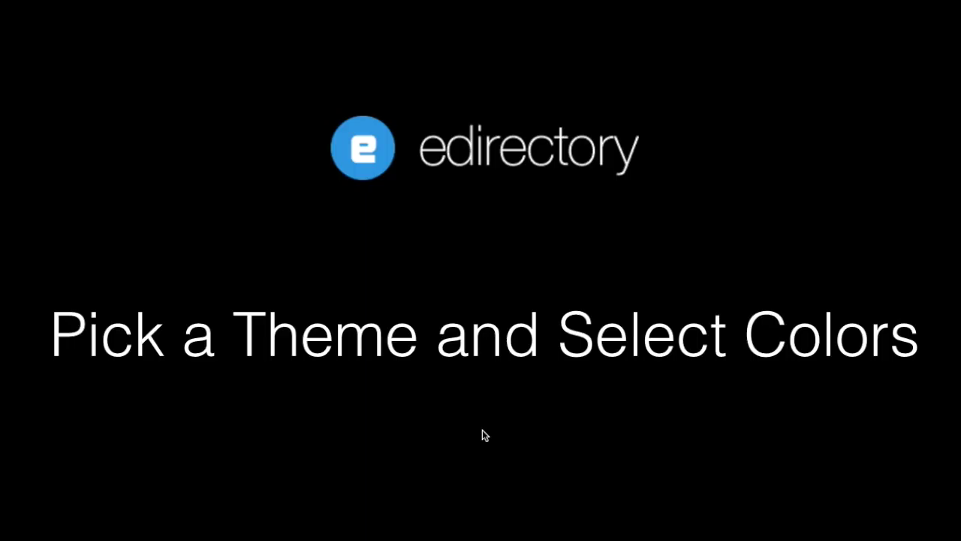
Switch to Chrome and bring up the travel directory's admin dashboard
{"action": "key", "text": "super+Tab"}
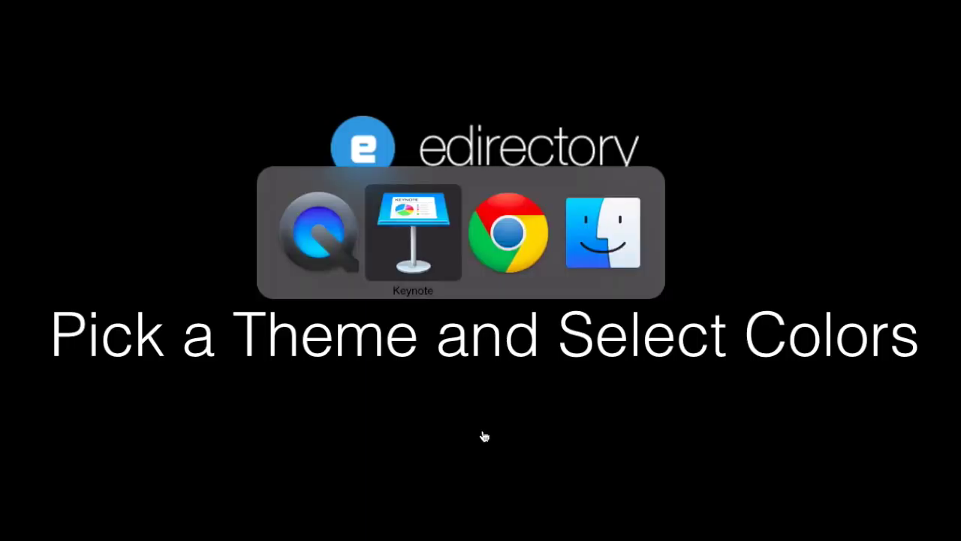
{"action": "key", "text": "super+Tab"}
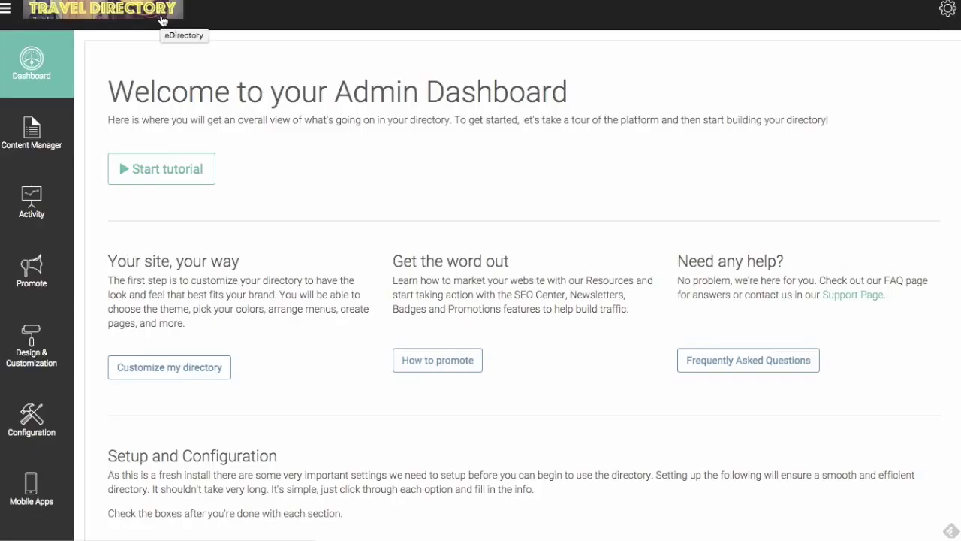
{"action": "left_click", "coordinate": [811, 1]}
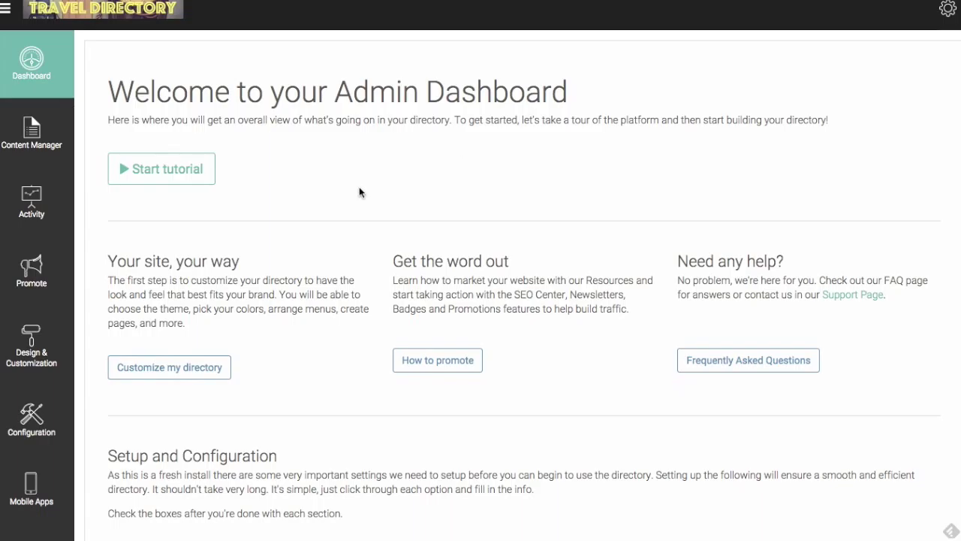
Open the Layout Editor in the Design & Customization section of the directory admin
{"action": "scroll", "coordinate": [359, 191], "scroll_direction": "down", "scroll_amount": 2}
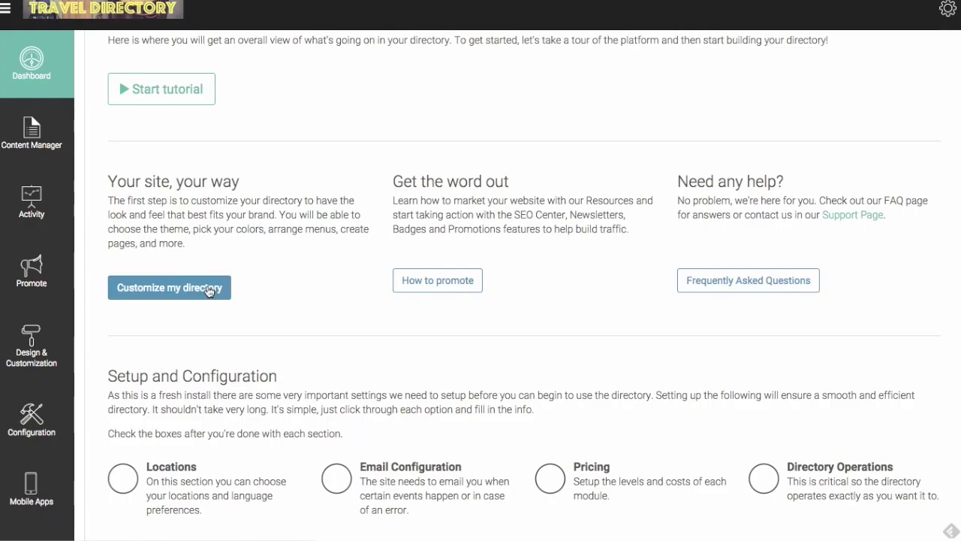
{"action": "scroll", "coordinate": [378, 202], "scroll_direction": "up", "scroll_amount": 2}
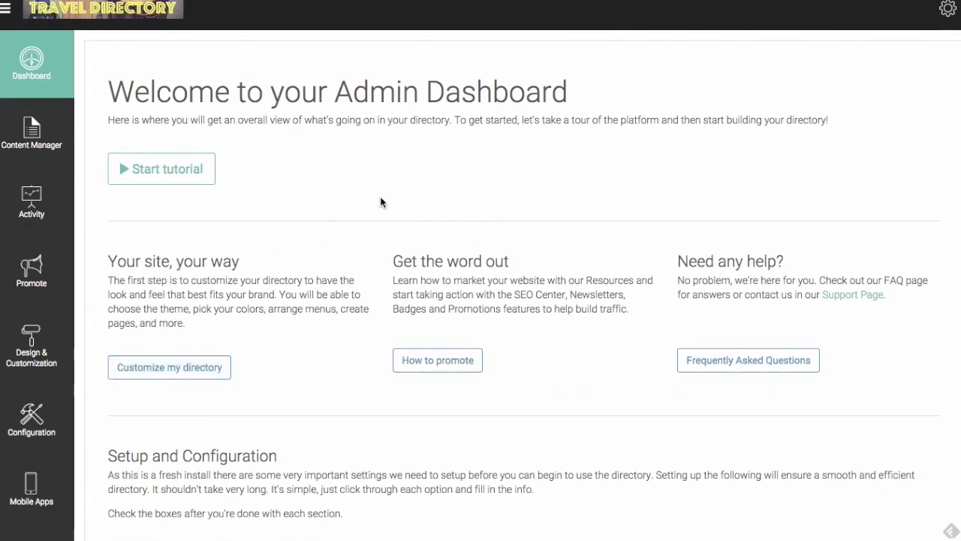
{"action": "scroll", "coordinate": [381, 195], "scroll_direction": "down", "scroll_amount": 3}
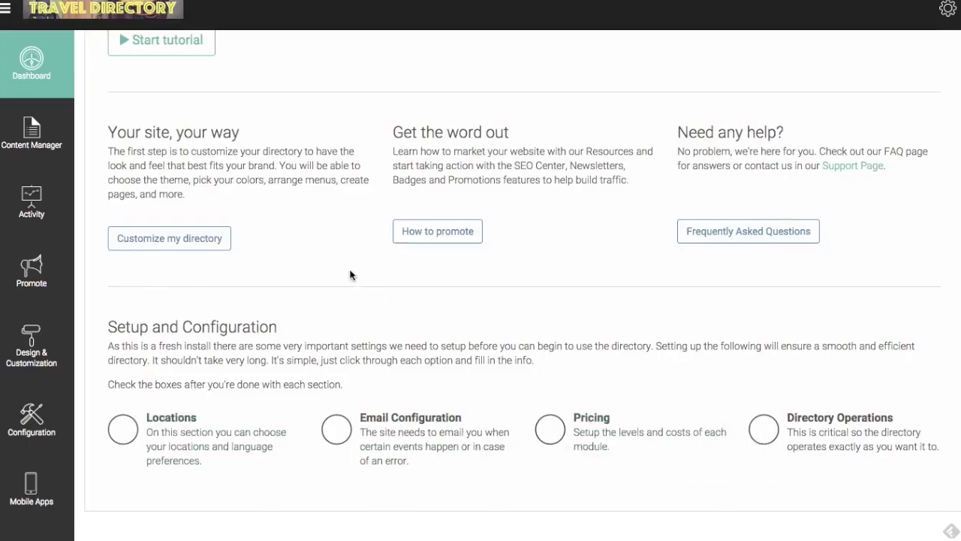
{"action": "scroll", "coordinate": [352, 273], "scroll_direction": "up", "scroll_amount": 3}
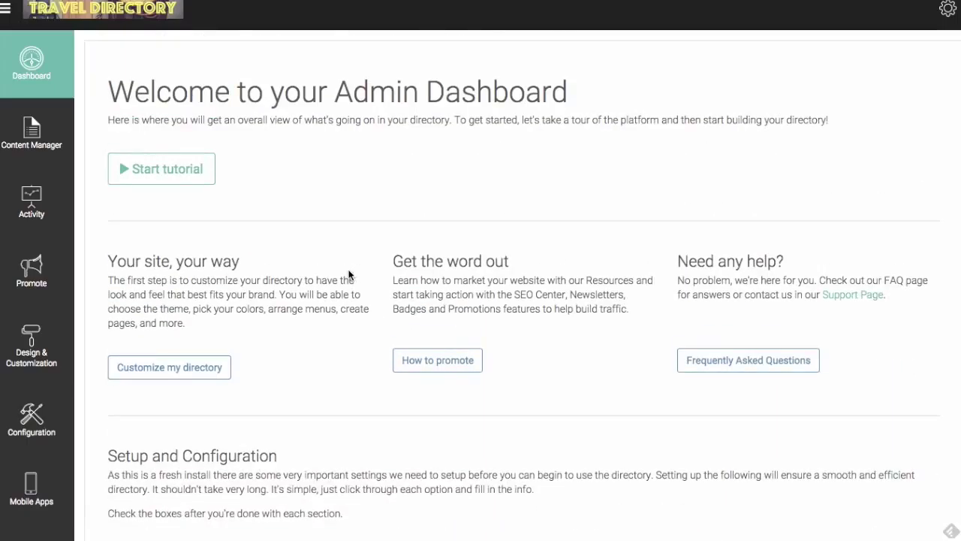
{"action": "left_click", "coordinate": [31, 344]}
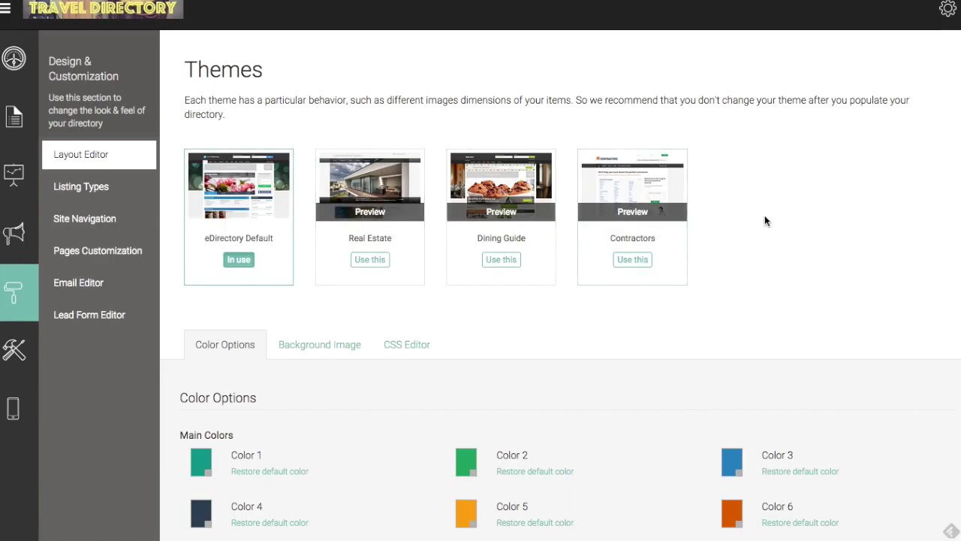
Review the available themes and the main, support and typography color options in the Layout Editor
{"action": "scroll", "coordinate": [775, 221], "scroll_direction": "down", "scroll_amount": 1}
{"action": "scroll", "coordinate": [776, 219], "scroll_direction": "down", "scroll_amount": 1}
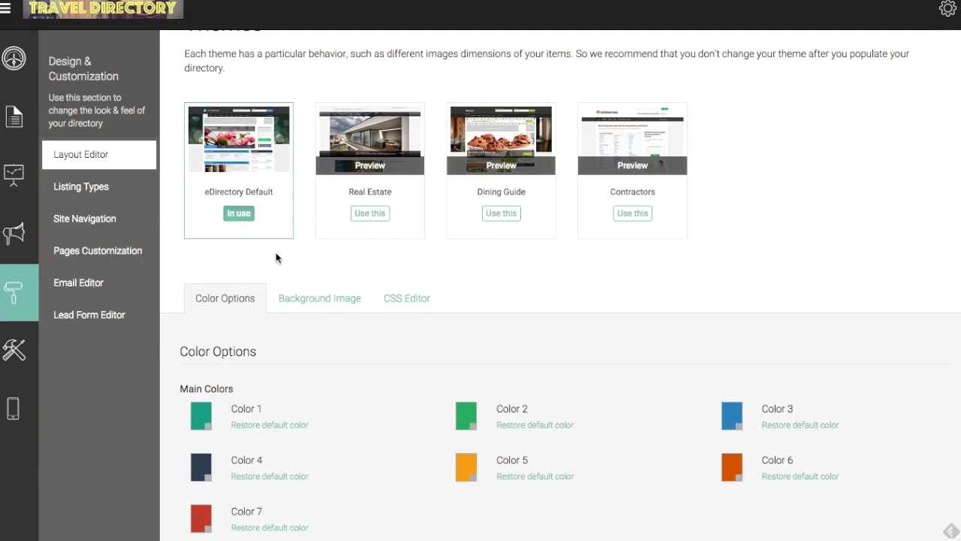
{"action": "scroll", "coordinate": [543, 280], "scroll_direction": "down", "scroll_amount": 2}
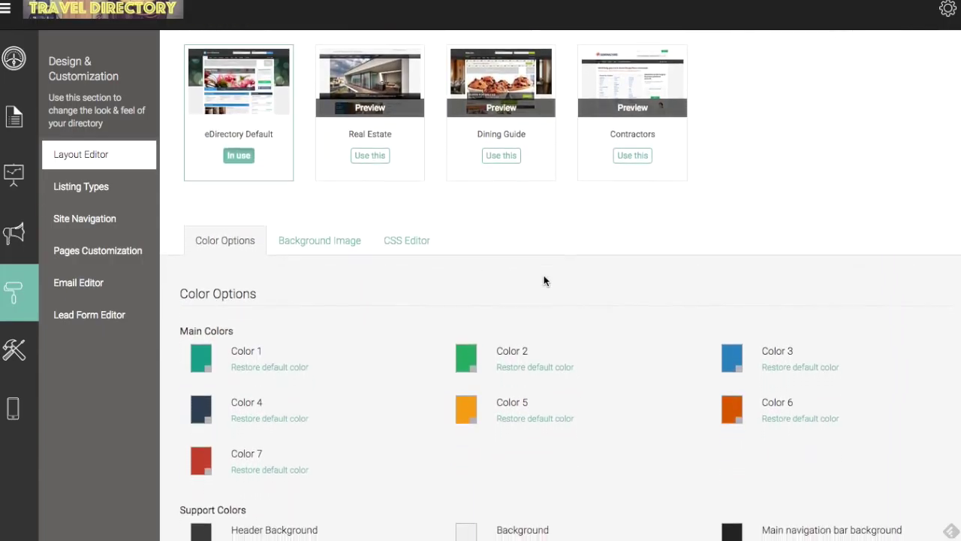
{"action": "scroll", "coordinate": [544, 277], "scroll_direction": "down", "scroll_amount": 2}
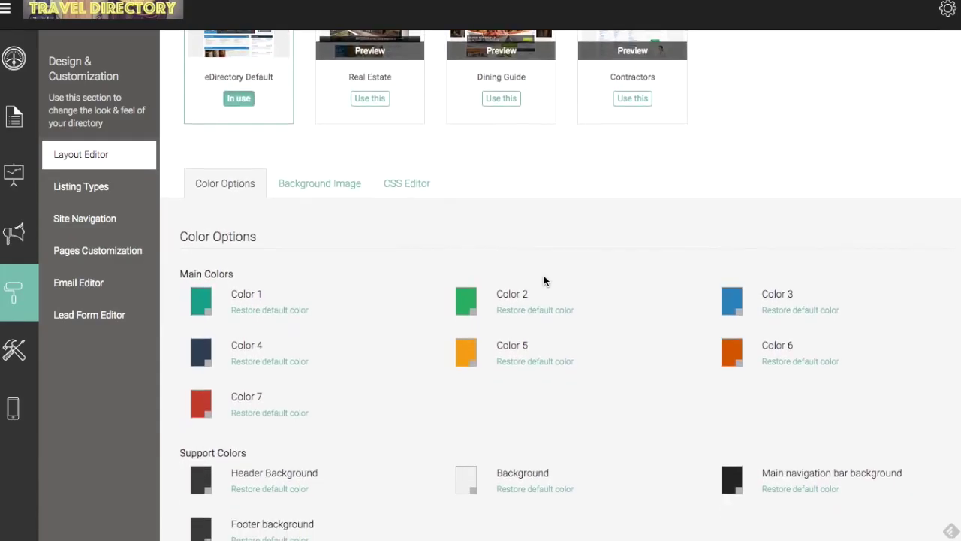
{"action": "scroll", "coordinate": [544, 278], "scroll_direction": "down", "scroll_amount": 5}
{"action": "scroll", "coordinate": [545, 278], "scroll_direction": "down", "scroll_amount": 2}
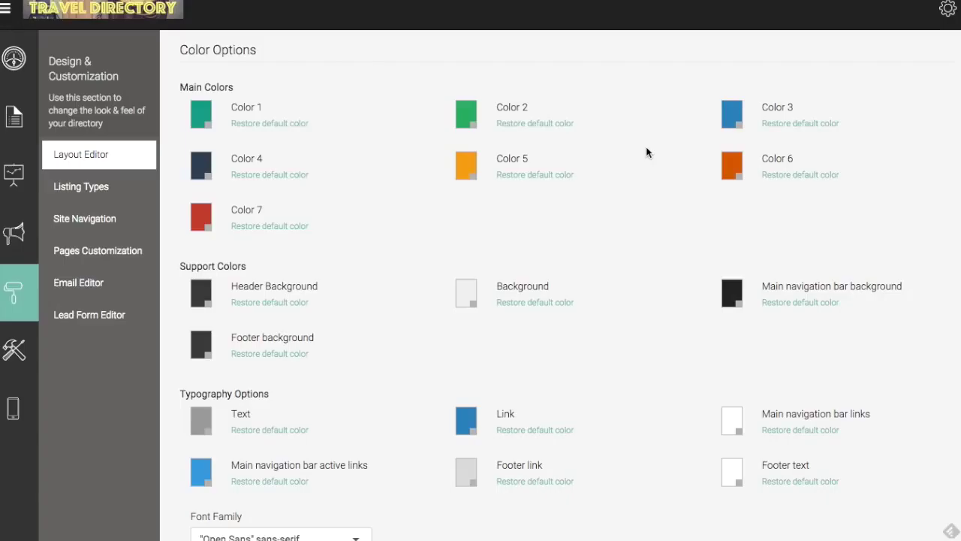
{"action": "scroll", "coordinate": [645, 150], "scroll_direction": "up", "scroll_amount": 1}
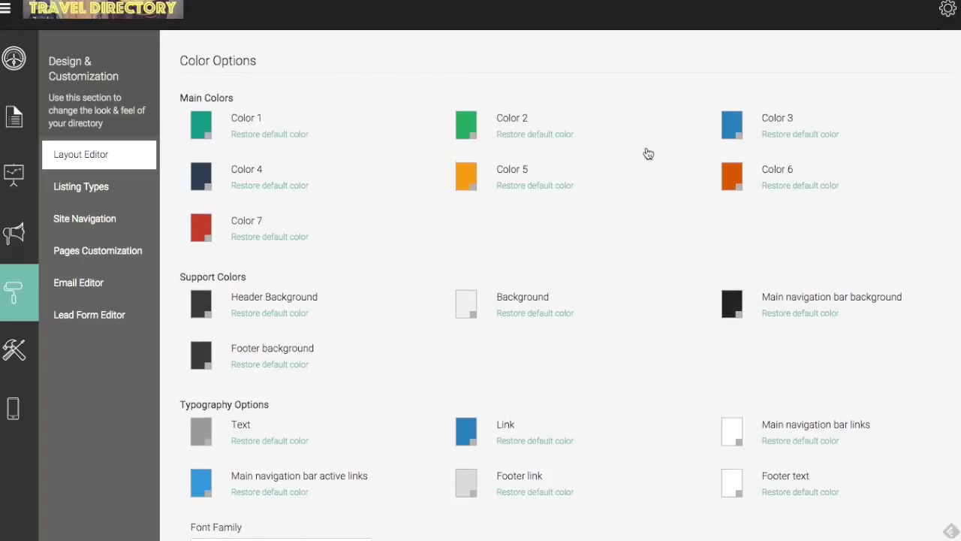
Change main Color 3 to dark brown 594202, save the changes and reload the public site
{"action": "left_click", "coordinate": [733, 128]}
{"action": "left_click_drag", "start_coordinate": [864, 193], "coordinate": [866, 241]}
{"action": "left_click_drag", "start_coordinate": [813, 197], "coordinate": [839, 215]}
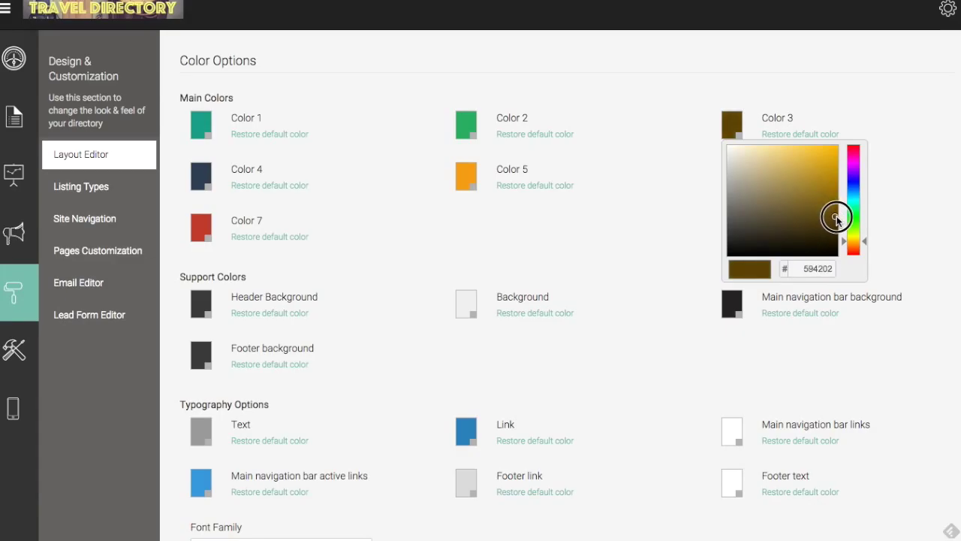
{"action": "left_click", "coordinate": [926, 154]}
{"action": "scroll", "coordinate": [879, 178], "scroll_direction": "down", "scroll_amount": 3}
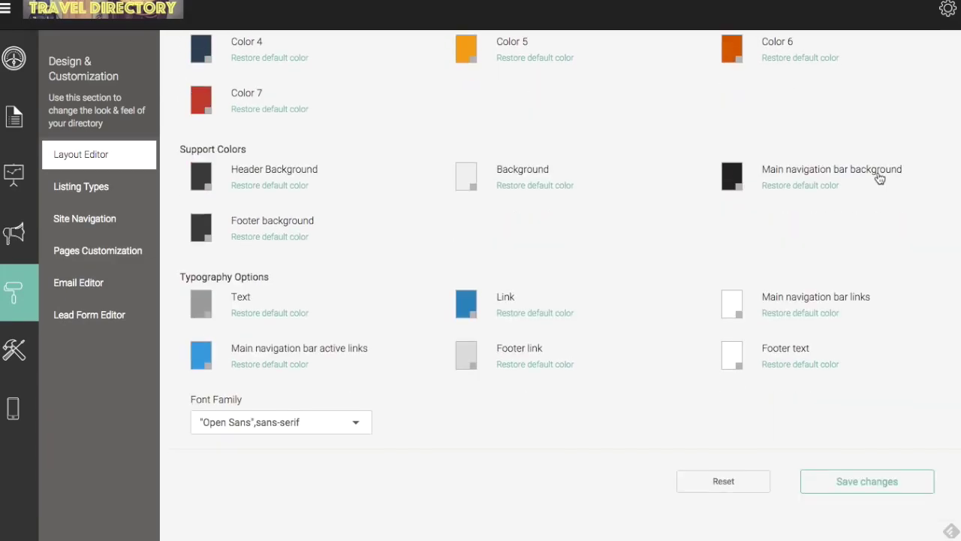
{"action": "left_click", "coordinate": [856, 489]}
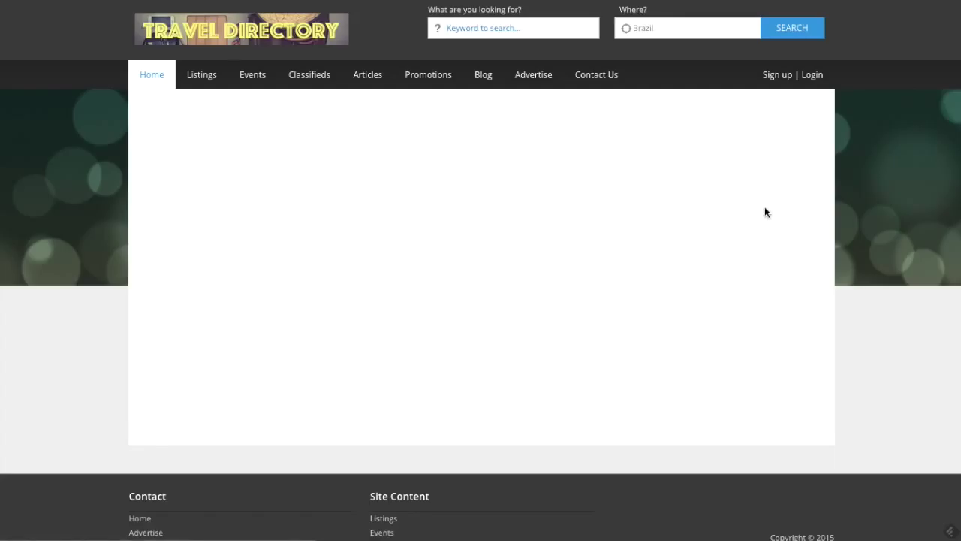
{"action": "key", "text": "F5"}
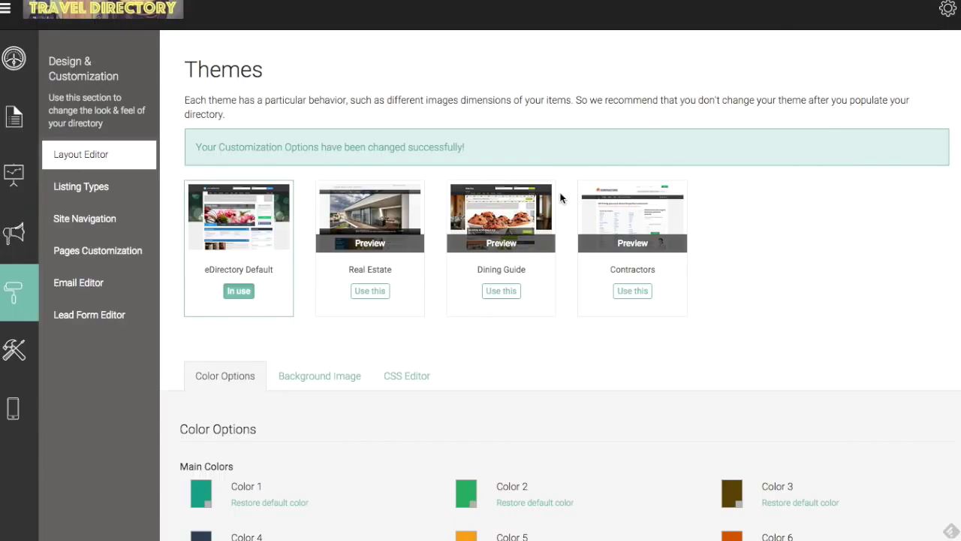
Set the Header Background support color to the grey-green 99ada2 and copy its hex code
{"action": "scroll", "coordinate": [568, 189], "scroll_direction": "down", "scroll_amount": 6}
{"action": "scroll", "coordinate": [560, 197], "scroll_direction": "down", "scroll_amount": 1}
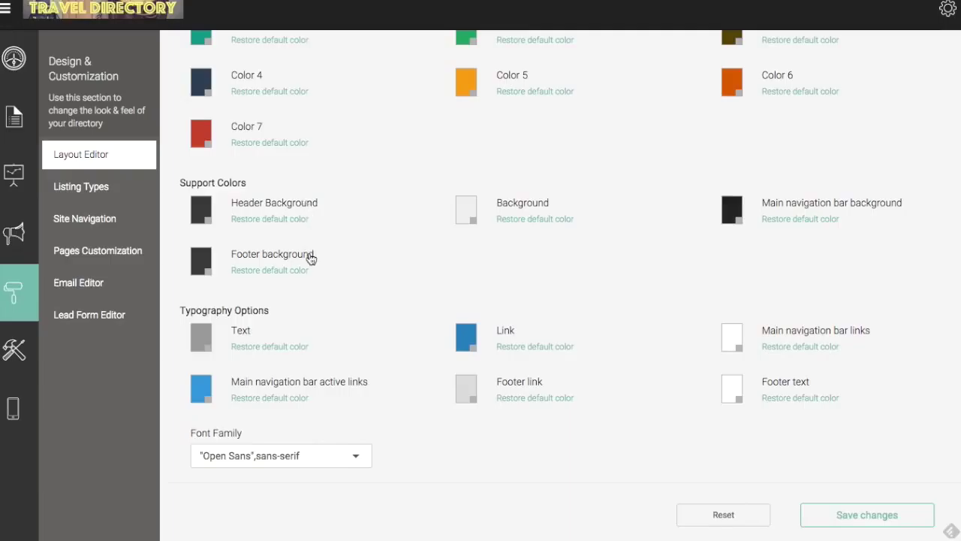
{"action": "left_click", "coordinate": [204, 213]}
{"action": "mouse_move", "coordinate": [334, 277]}
{"action": "left_mouse_down"}
{"action": "mouse_move", "coordinate": [335, 303]}
{"action": "mouse_move", "coordinate": [333, 294]}
{"action": "left_mouse_up"}
{"action": "left_click_drag", "start_coordinate": [277, 276], "coordinate": [208, 263]}
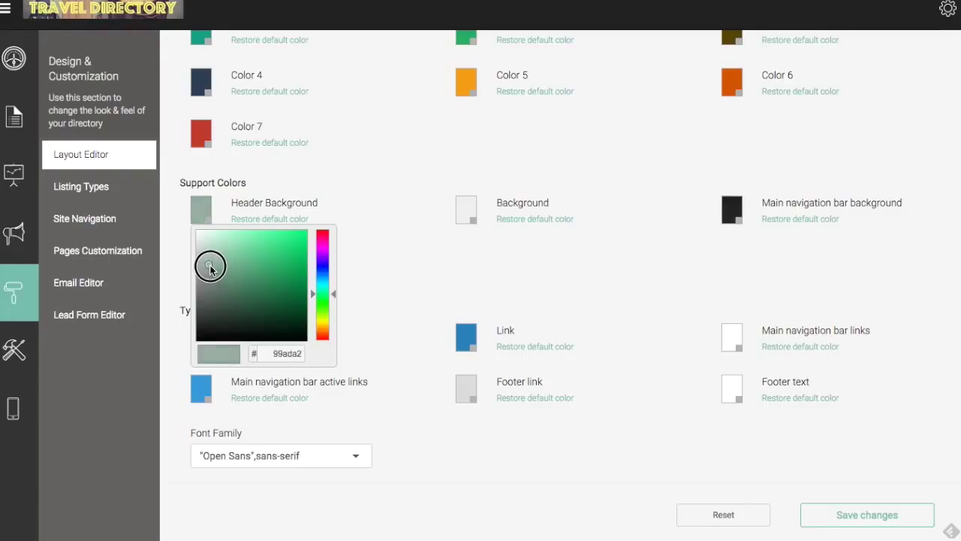
{"action": "double_click", "coordinate": [290, 351]}
{"action": "key", "text": "ctrl+c"}
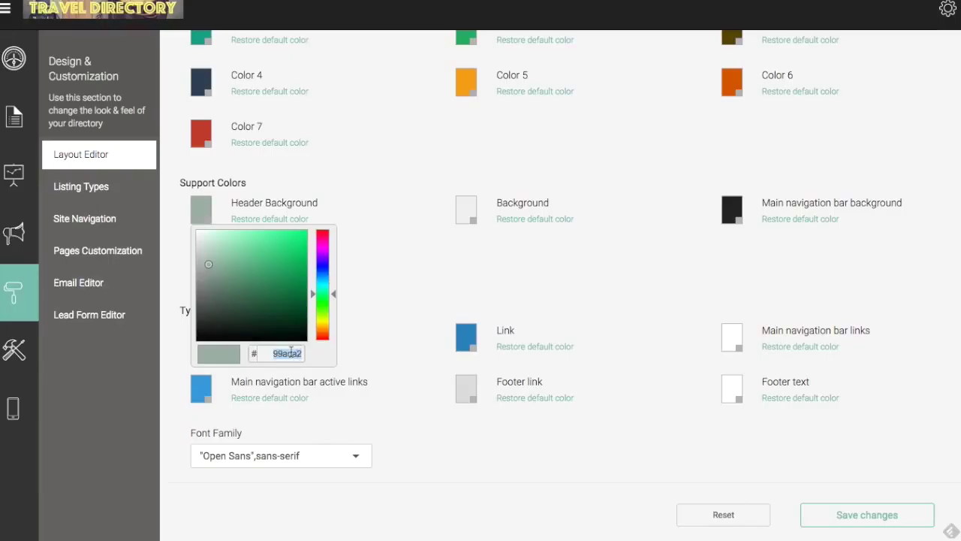
{"action": "left_click", "coordinate": [402, 272]}
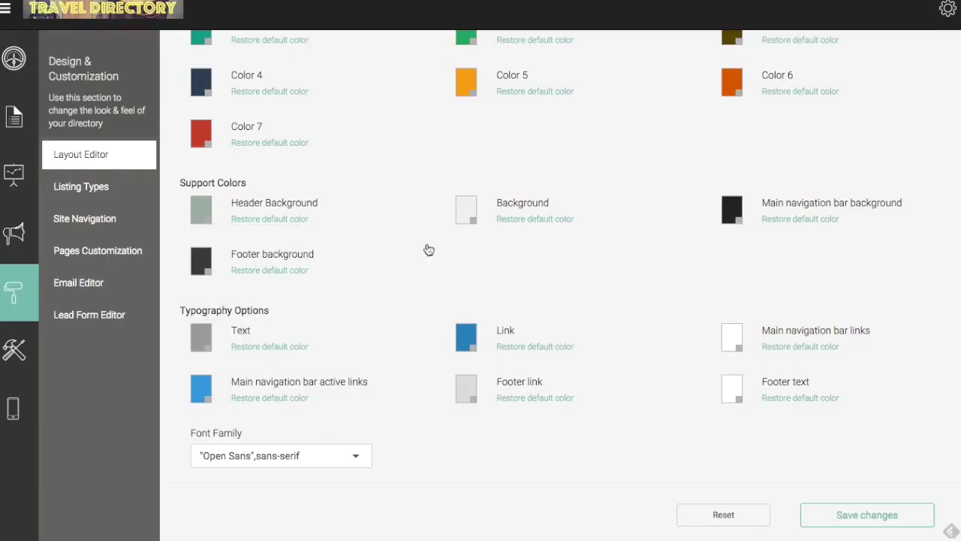
Apply the copied hex code 99ada2 to the Background support color and save the changes
{"action": "left_click", "coordinate": [466, 212]}
{"action": "double_click", "coordinate": [554, 352]}
{"action": "key", "text": "ctrl+v"}
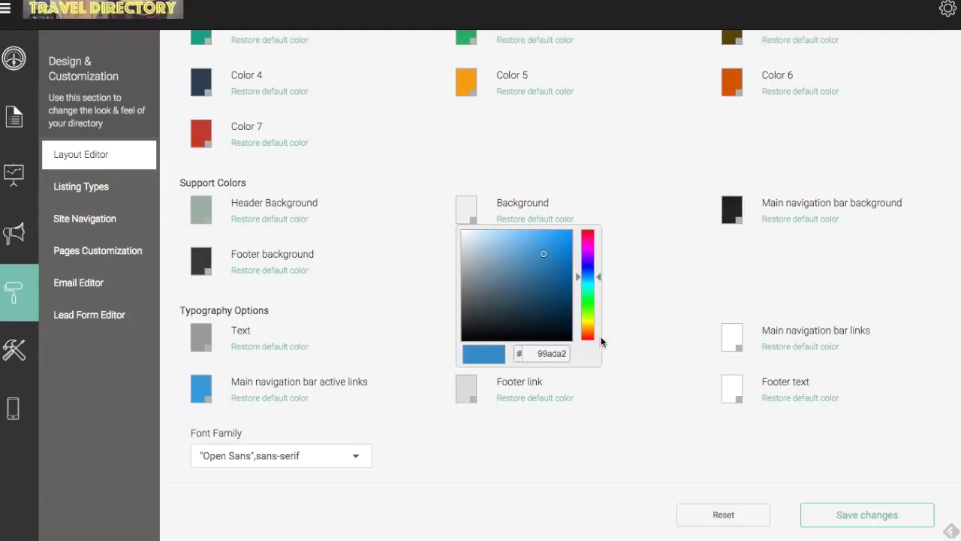
{"action": "left_click", "coordinate": [629, 298]}
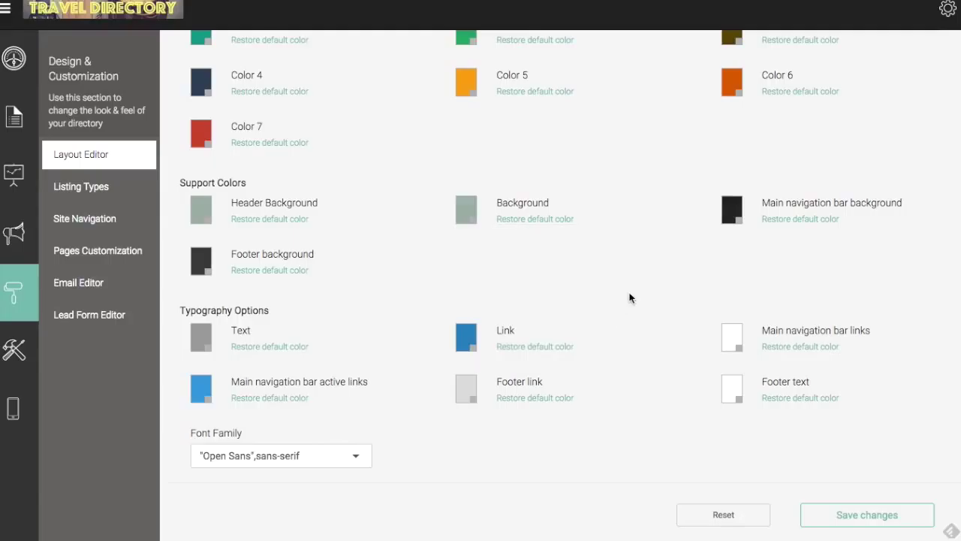
{"action": "left_click", "coordinate": [819, 516]}
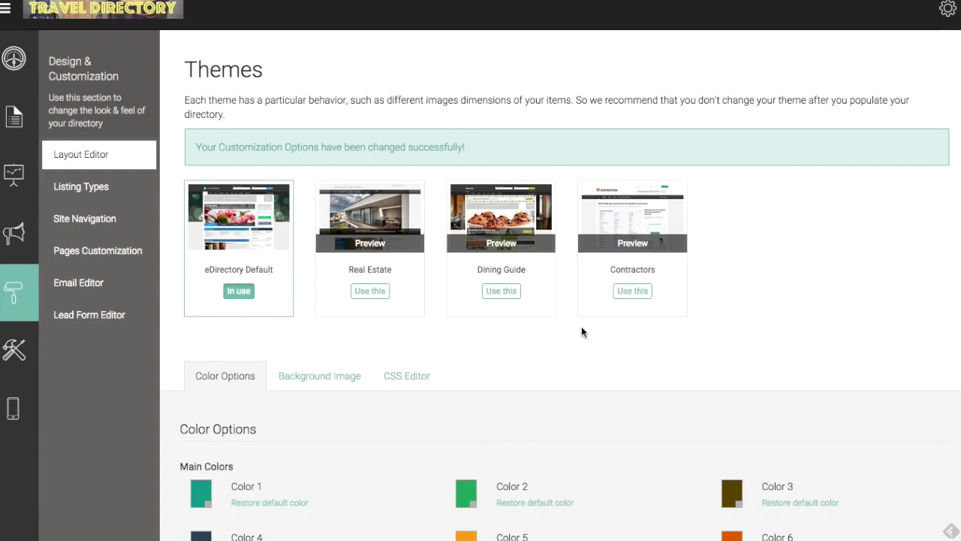
Set the font family to Courier New, Courier, monospace, save the changes and check the public home page
{"action": "scroll", "coordinate": [582, 330], "scroll_direction": "down", "scroll_amount": 5}
{"action": "scroll", "coordinate": [582, 331], "scroll_direction": "down", "scroll_amount": 3}
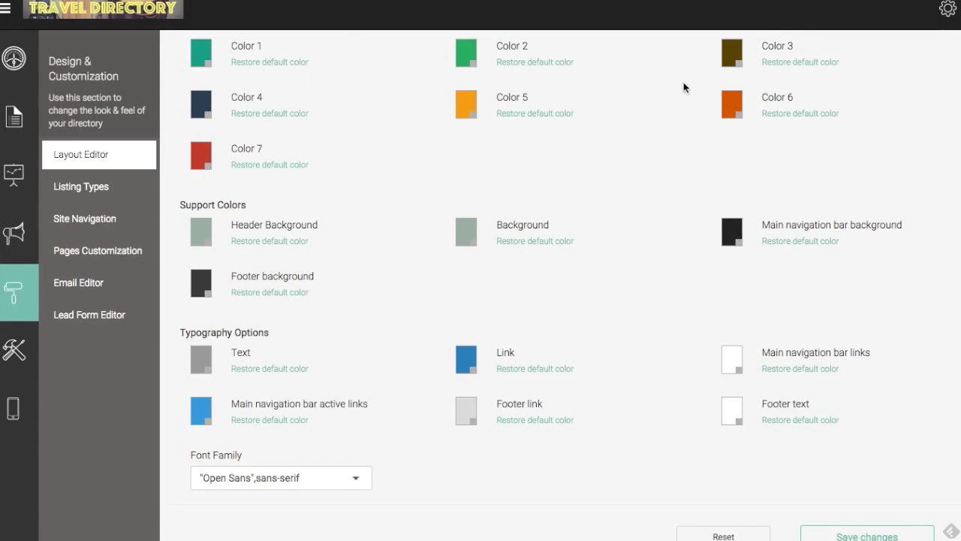
{"action": "scroll", "coordinate": [355, 323], "scroll_direction": "down", "scroll_amount": 1}
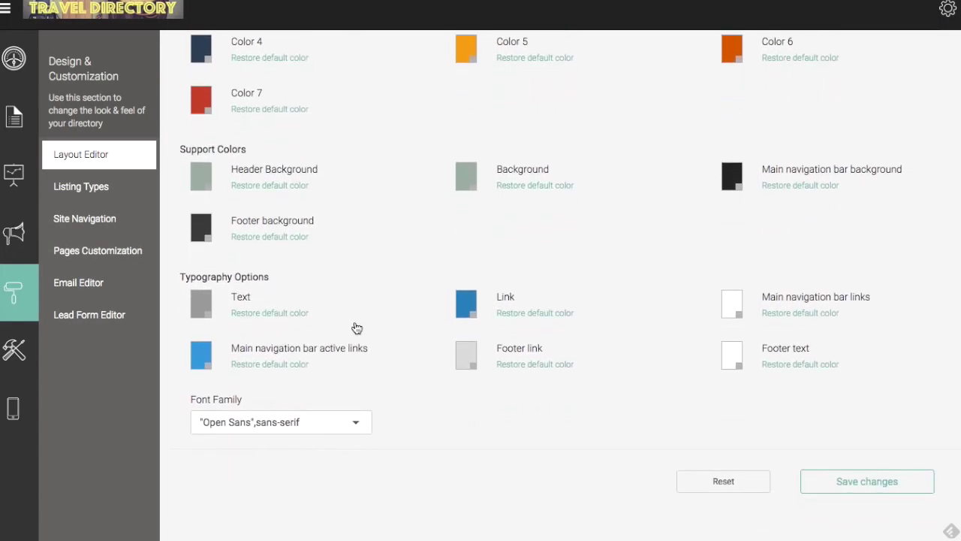
{"action": "left_click", "coordinate": [357, 425]}
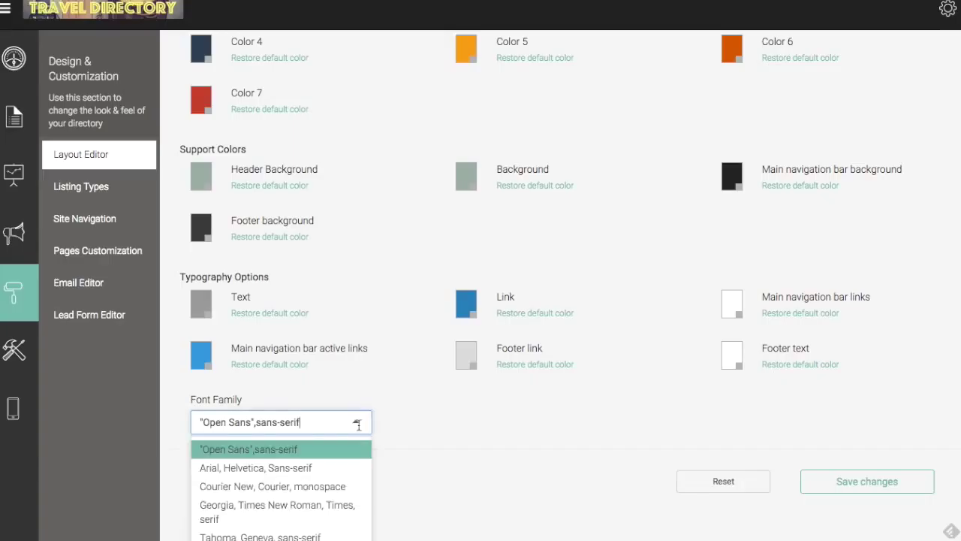
{"action": "scroll", "coordinate": [360, 430], "scroll_direction": "down", "scroll_amount": 1}
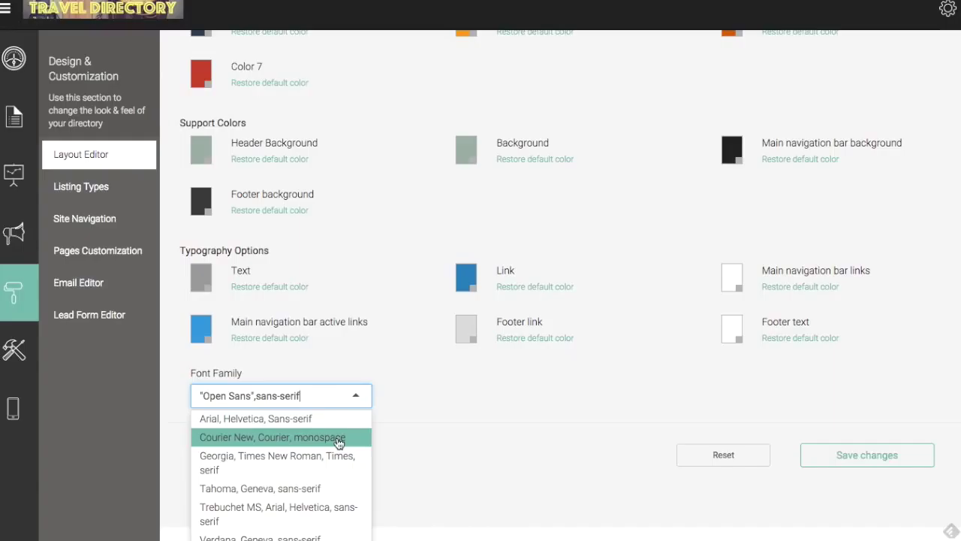
{"action": "left_click", "coordinate": [338, 437]}
{"action": "left_click", "coordinate": [870, 481]}
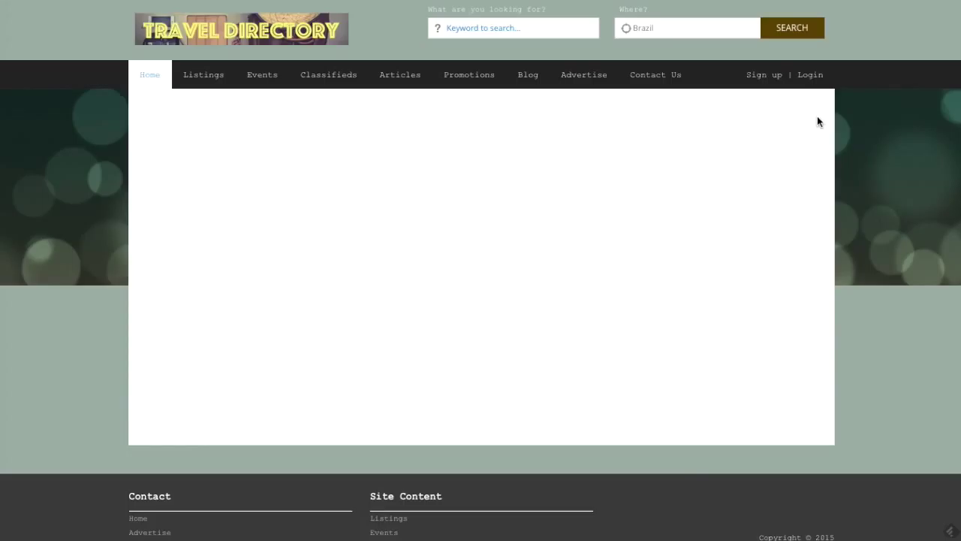
{"action": "scroll", "coordinate": [625, 171], "scroll_direction": "down", "scroll_amount": 1}
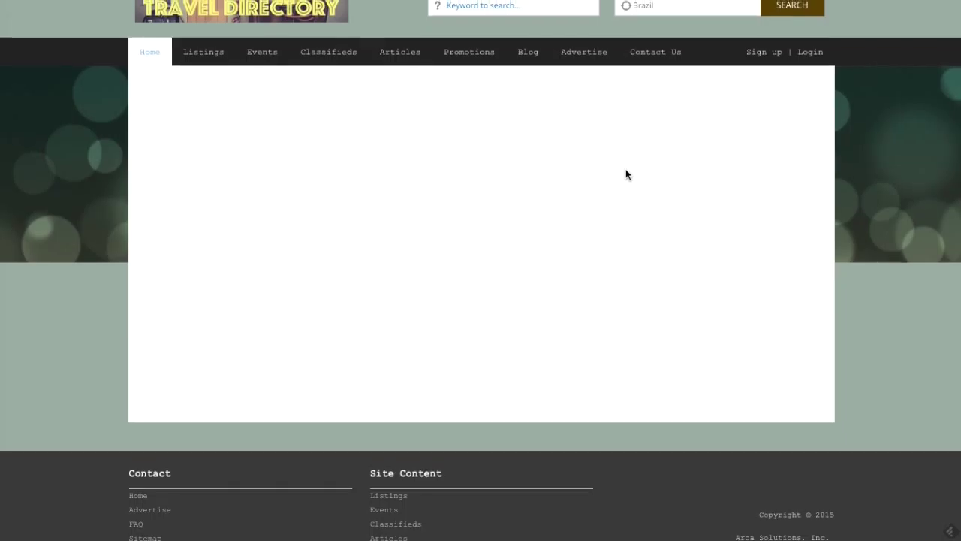
{"action": "scroll", "coordinate": [626, 170], "scroll_direction": "up", "scroll_amount": 1}
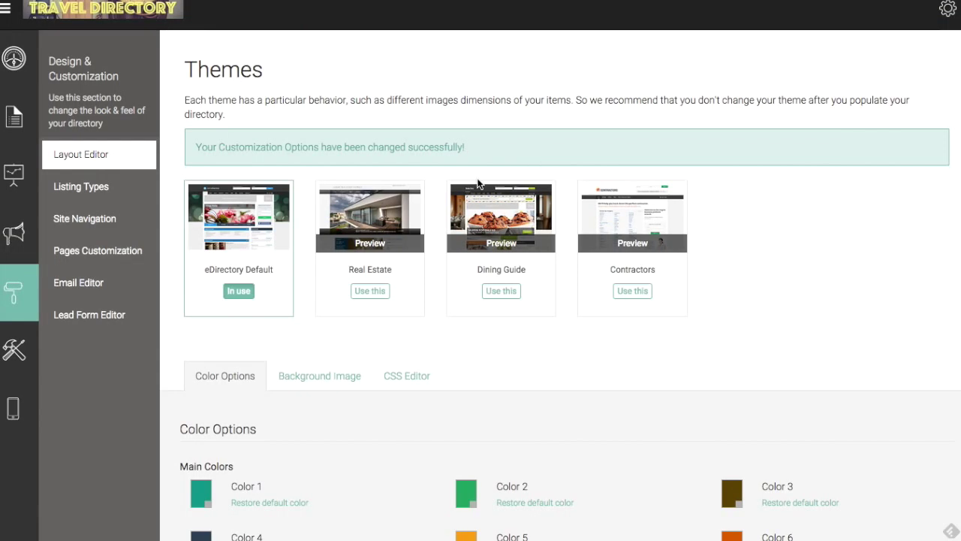
{"action": "scroll", "coordinate": [479, 184], "scroll_direction": "down", "scroll_amount": 10}
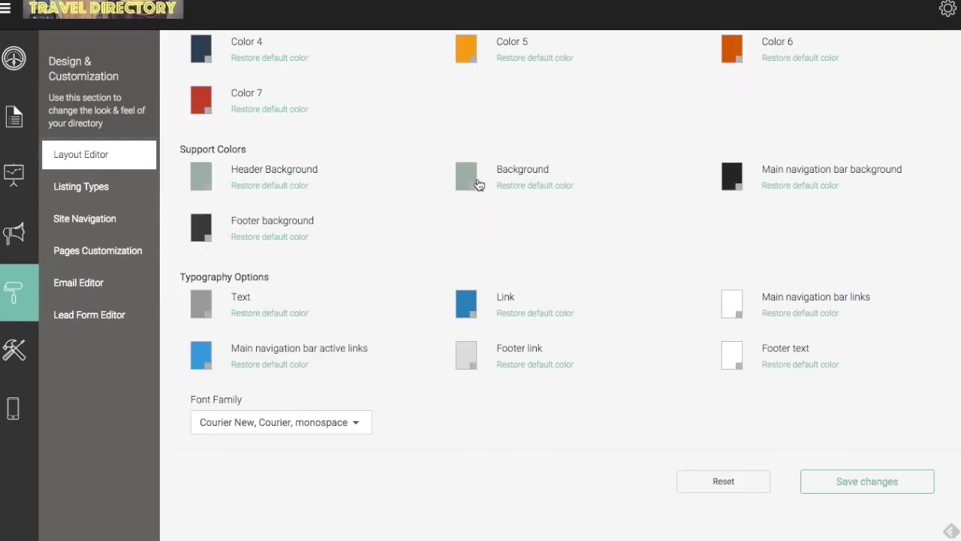
{"action": "left_click", "coordinate": [732, 480]}
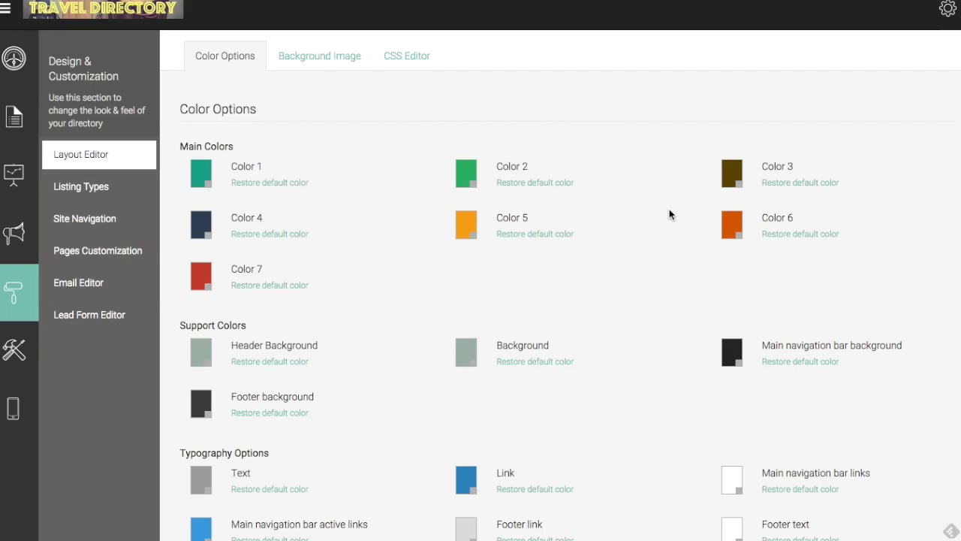
{"action": "scroll", "coordinate": [668, 210], "scroll_direction": "down", "scroll_amount": 3}
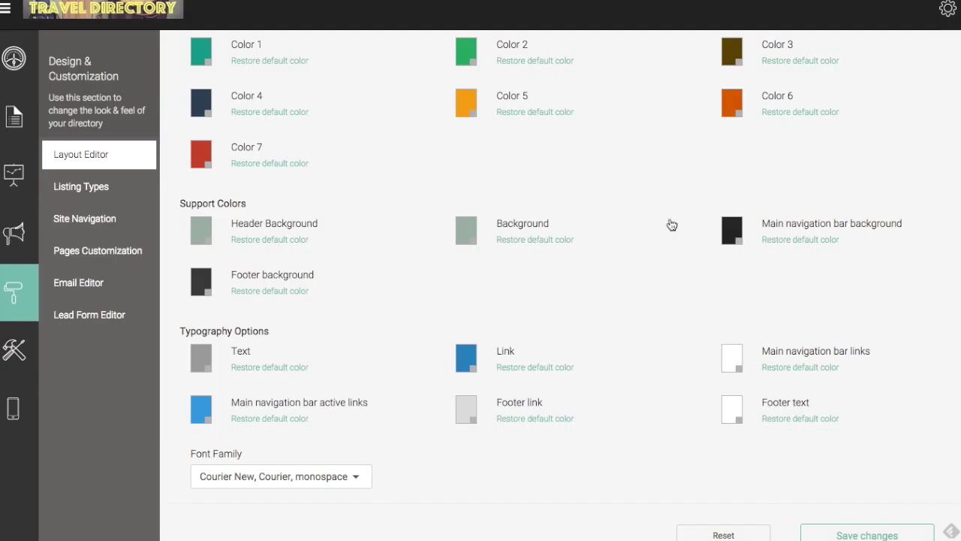
{"action": "scroll", "coordinate": [671, 226], "scroll_direction": "down", "scroll_amount": 1}
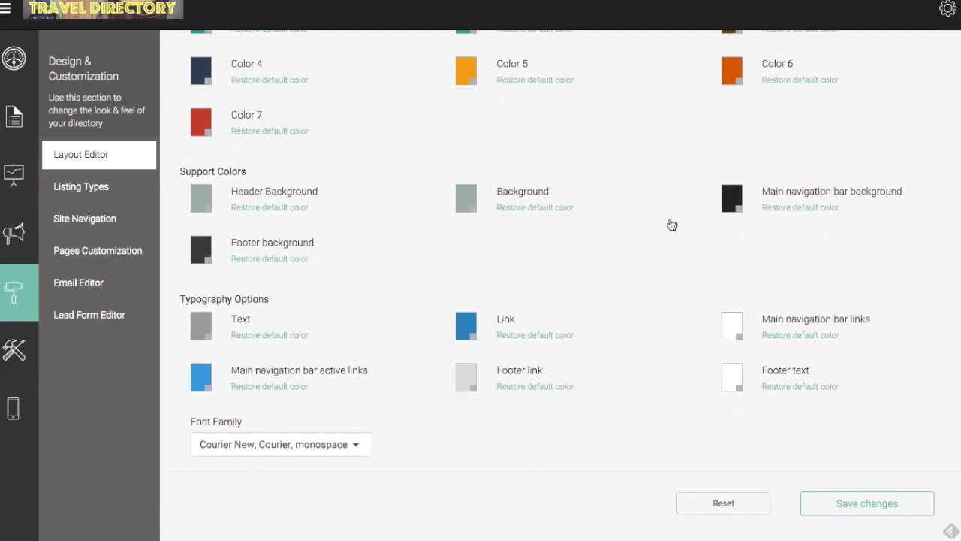
Upload the background image JPEG as the site's background image, save the changes and check it on the public home page
{"action": "scroll", "coordinate": [672, 226], "scroll_direction": "up", "scroll_amount": 7}
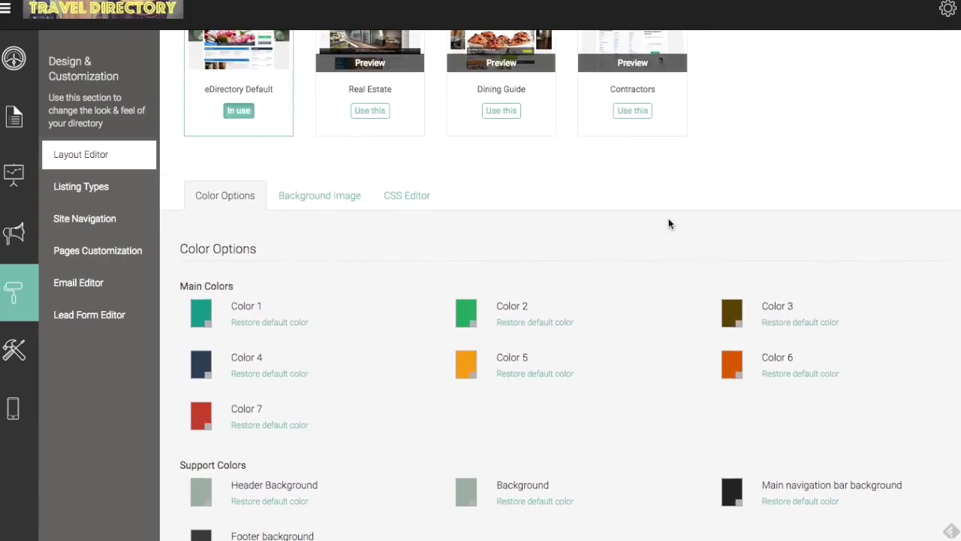
{"action": "left_click", "coordinate": [319, 196]}
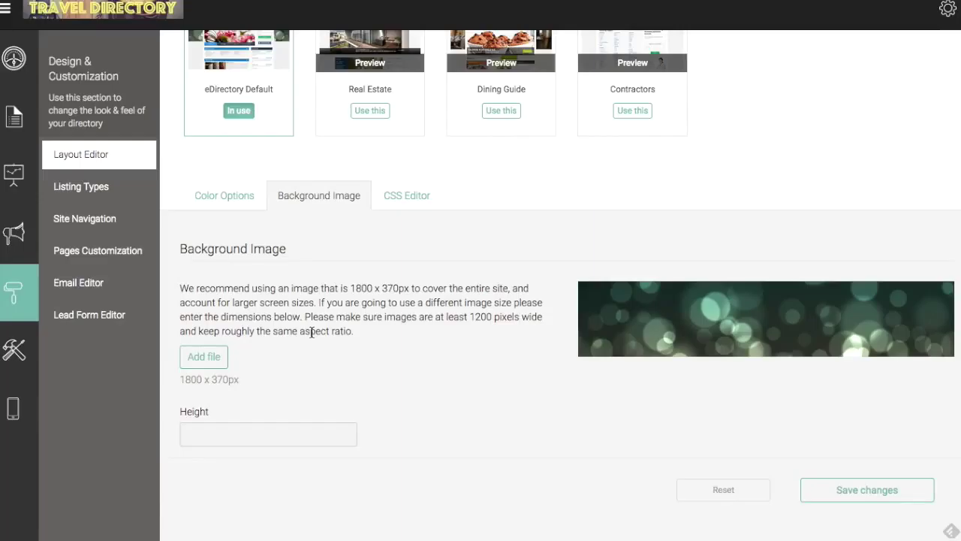
{"action": "left_click", "coordinate": [208, 356]}
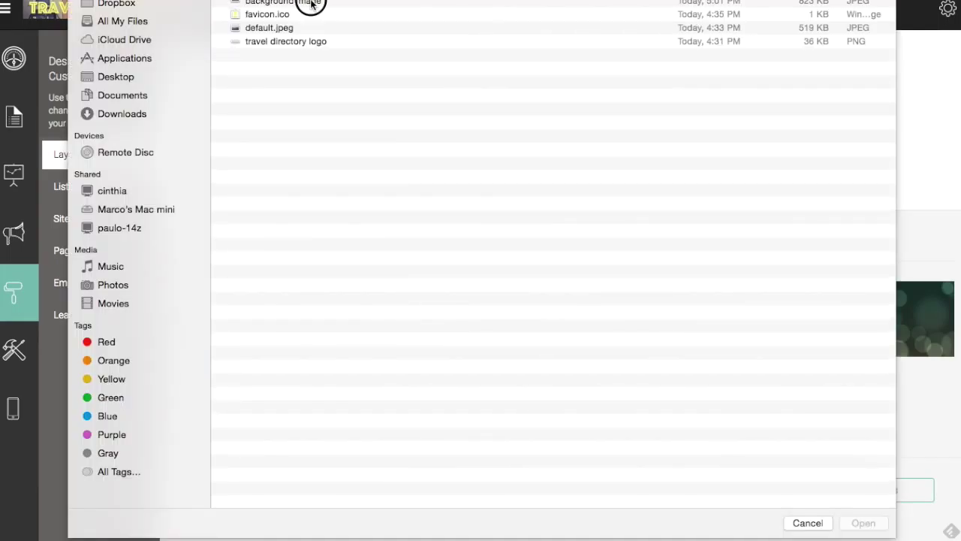
{"action": "double_click", "coordinate": [311, 5]}
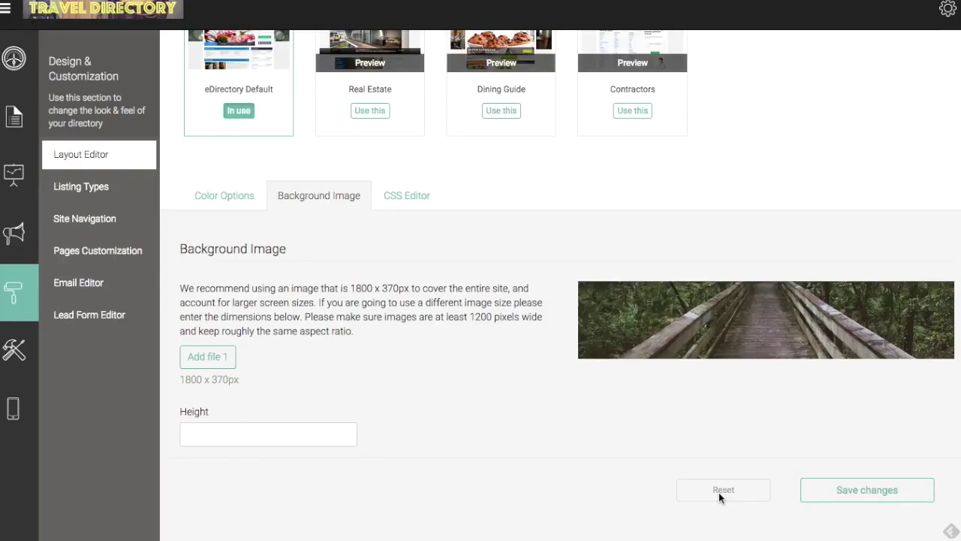
{"action": "left_click", "coordinate": [869, 495]}
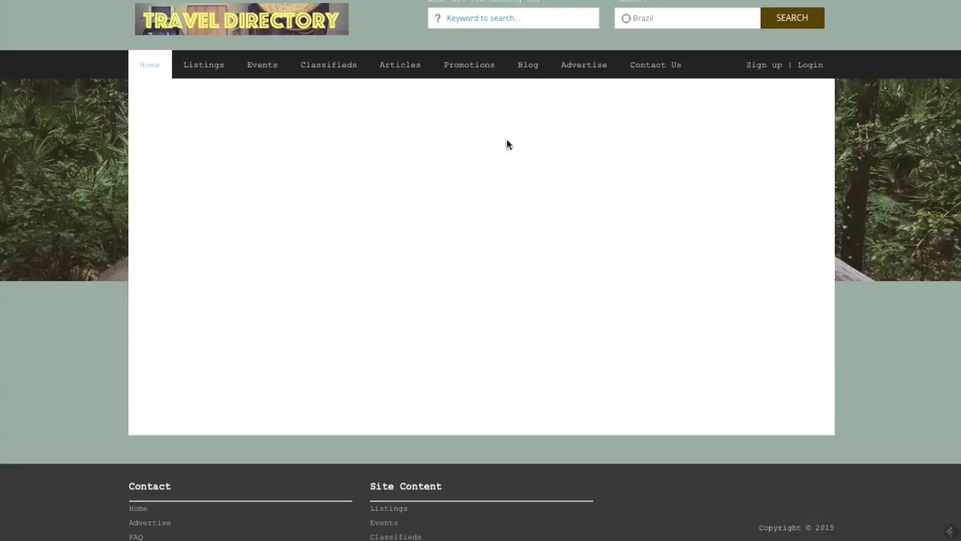
{"action": "scroll", "coordinate": [527, 161], "scroll_direction": "up", "scroll_amount": 1}
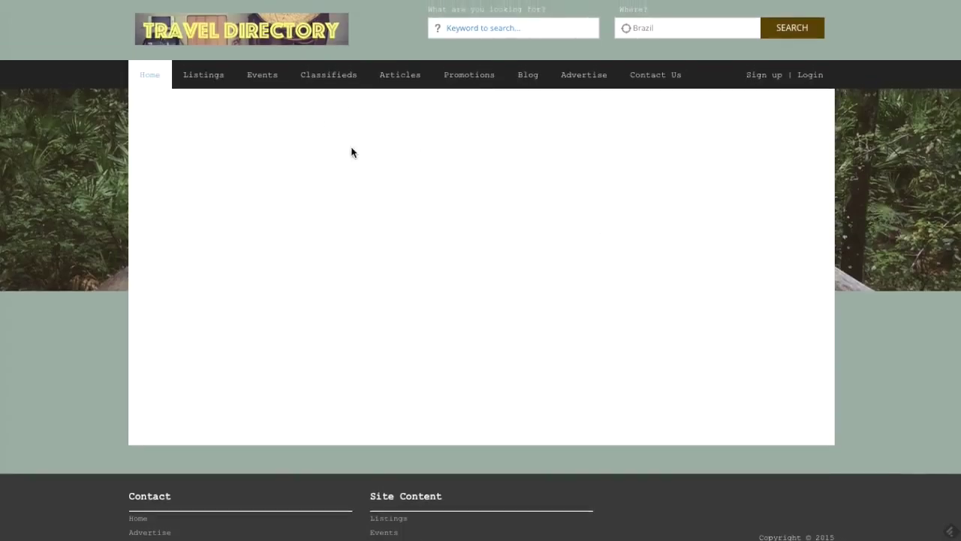
{"action": "scroll", "coordinate": [915, 249], "scroll_direction": "down", "scroll_amount": 1}
{"action": "scroll", "coordinate": [915, 249], "scroll_direction": "up", "scroll_amount": 1}
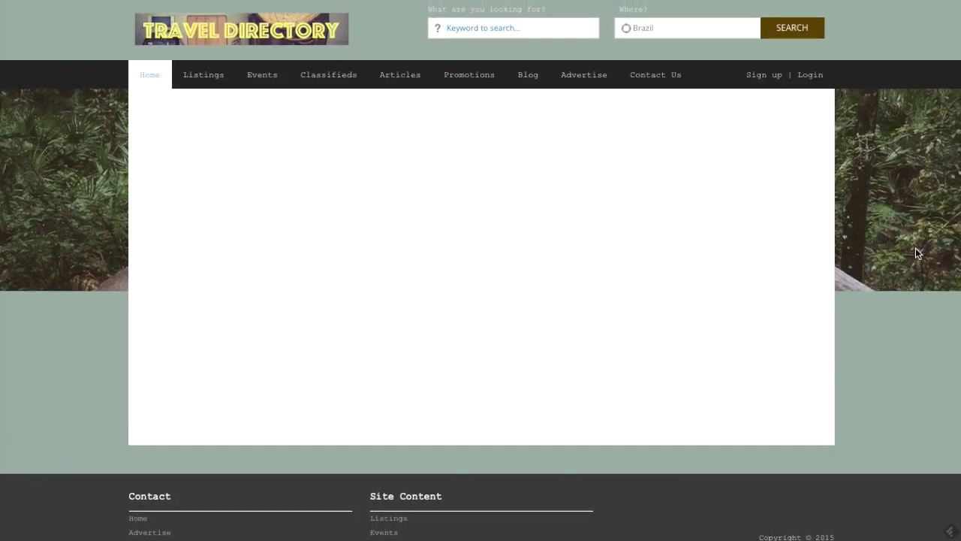